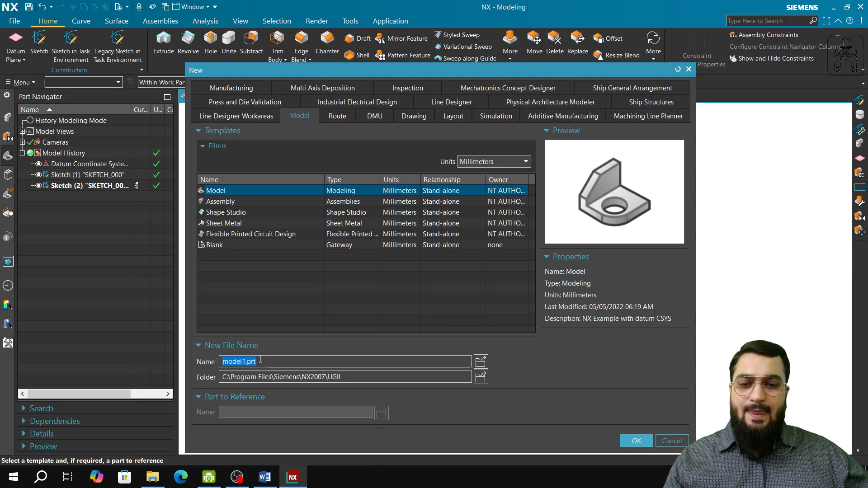
# Name the new millimetre Model file "training Part 4.prt".
pyautogui.click(260, 360)
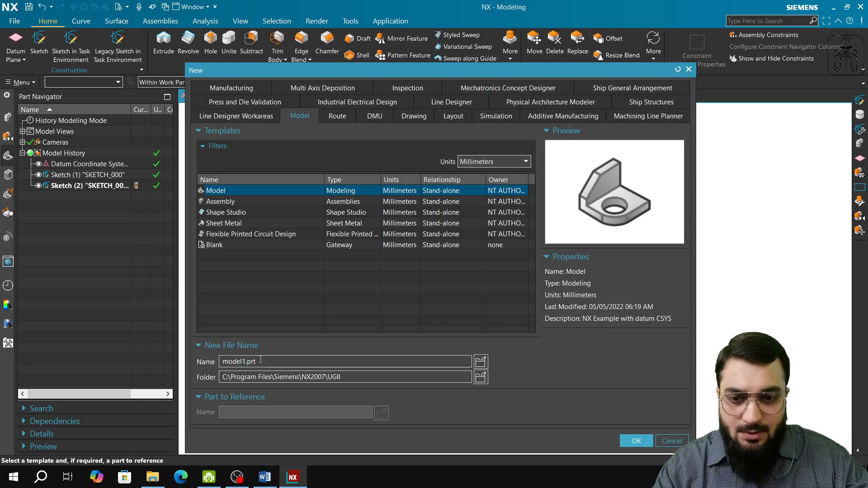
pyautogui.hotkey('shift', 'End')
pyautogui.hotkey('shift', 'Left')
pyautogui.hotkey('shift', 'Left')
pyautogui.hotkey('shift', 'Left')
pyautogui.hotkey('shift', 'Left')
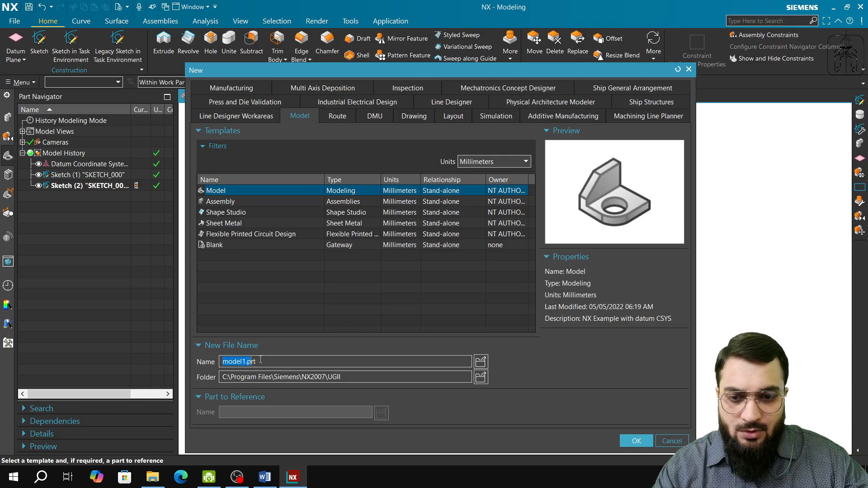
pyautogui.write('training ')
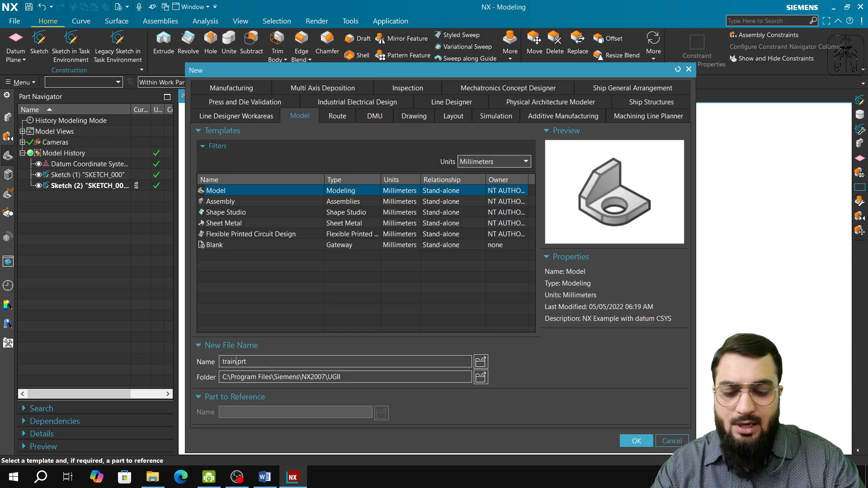
pyautogui.write('Paret')
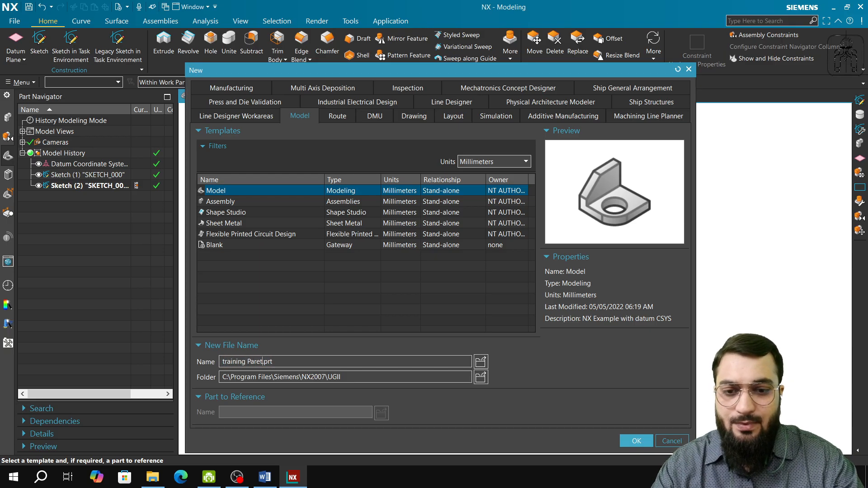
pyautogui.press('BackSpace')
pyautogui.press('BackSpace')
pyautogui.press('BackSpace')
pyautogui.write('rt 4')
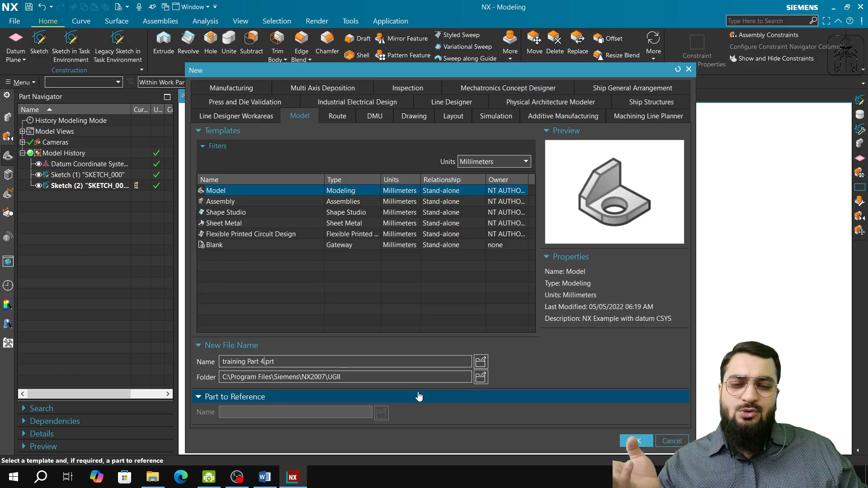
# Set the save folder to D:\HP-EliteBook-8460p\TRAINING\Siemens NX and create the new part.
pyautogui.click(479, 378)
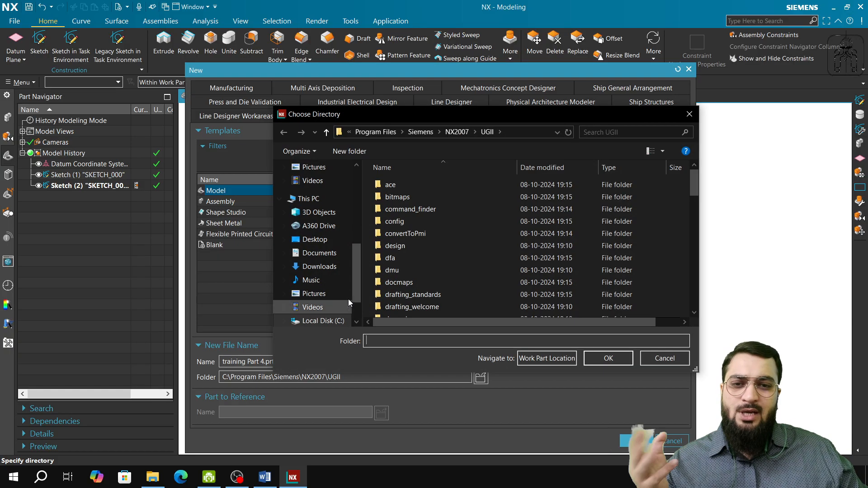
pyautogui.click(338, 289)
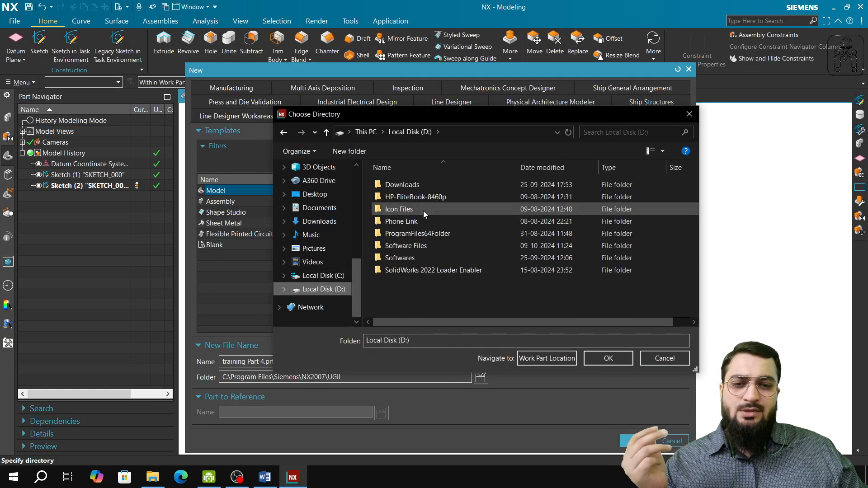
pyautogui.doubleClick(428, 198)
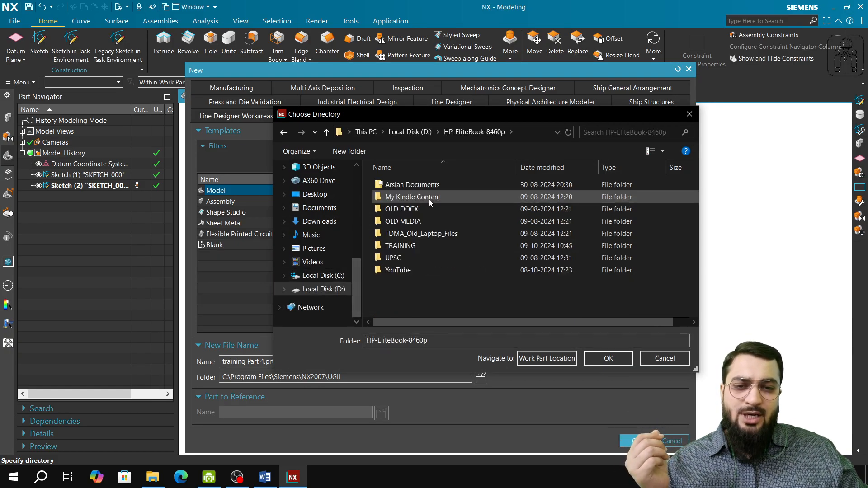
pyautogui.doubleClick(419, 245)
pyautogui.doubleClick(402, 283)
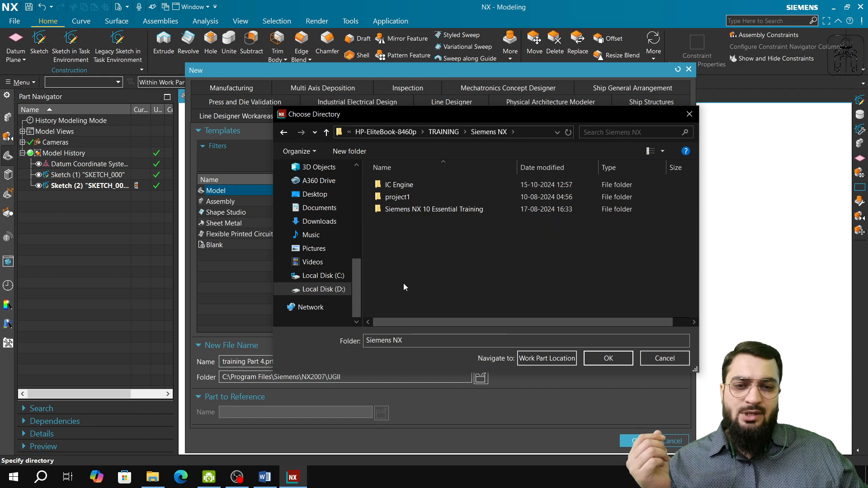
pyautogui.click(610, 359)
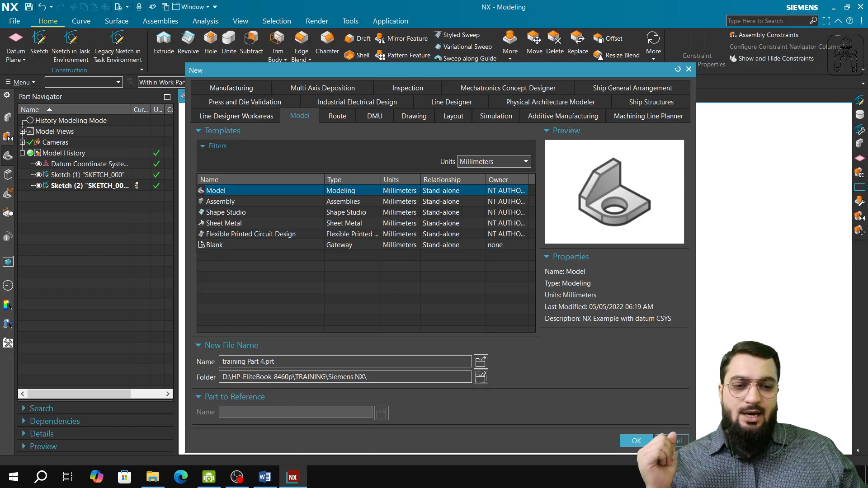
pyautogui.click(639, 442)
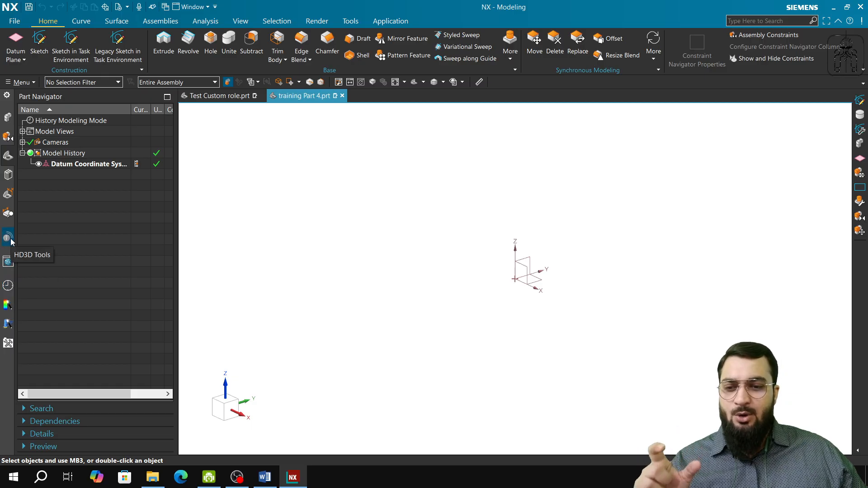
# Browse the built-in Content roles and apply the Advanced role.
pyautogui.click(9, 343)
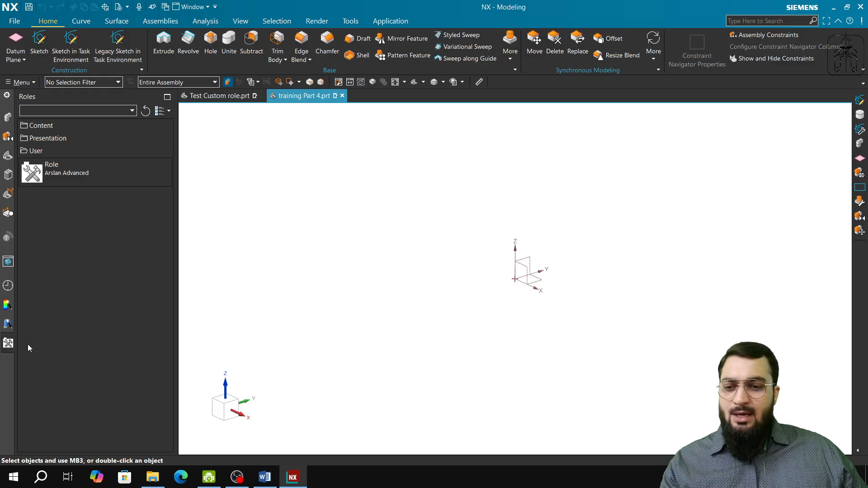
pyautogui.click(49, 127)
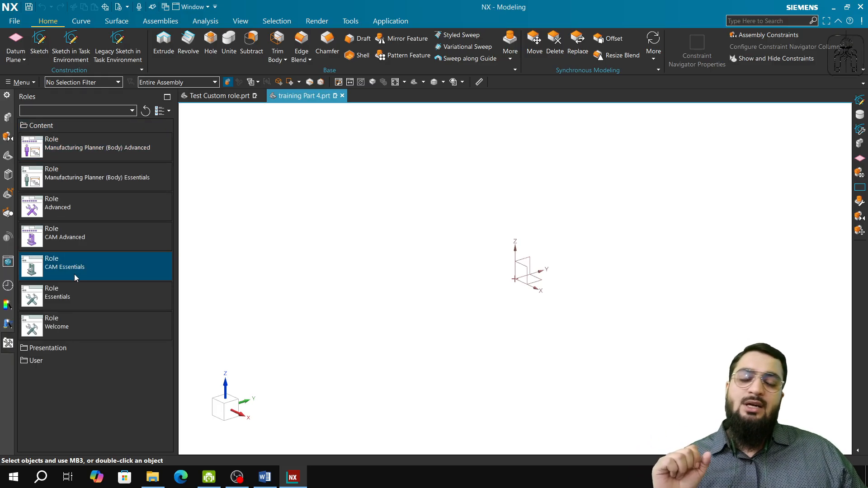
pyautogui.moveTo(74, 278)
pyautogui.moveTo(129, 301)
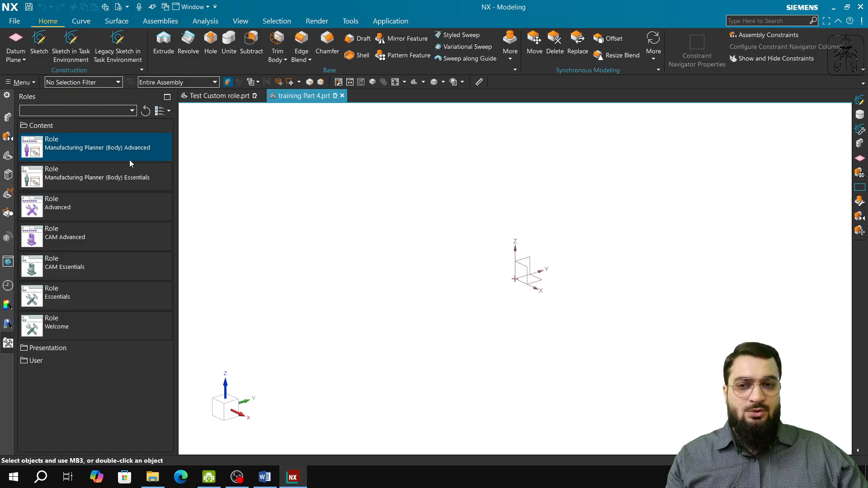
pyautogui.moveTo(133, 177)
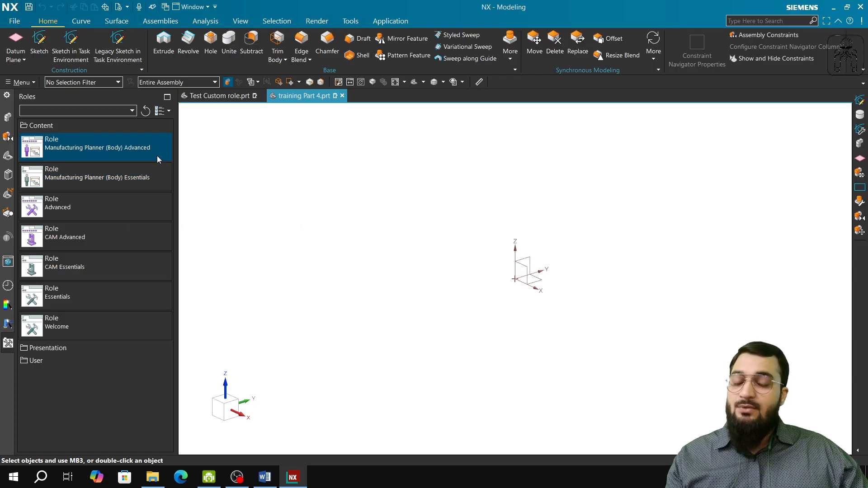
pyautogui.moveTo(156, 155)
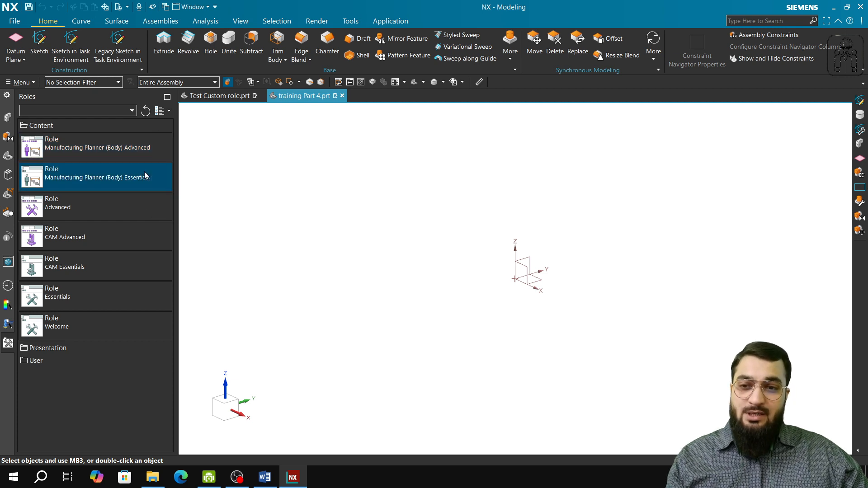
pyautogui.moveTo(88, 247)
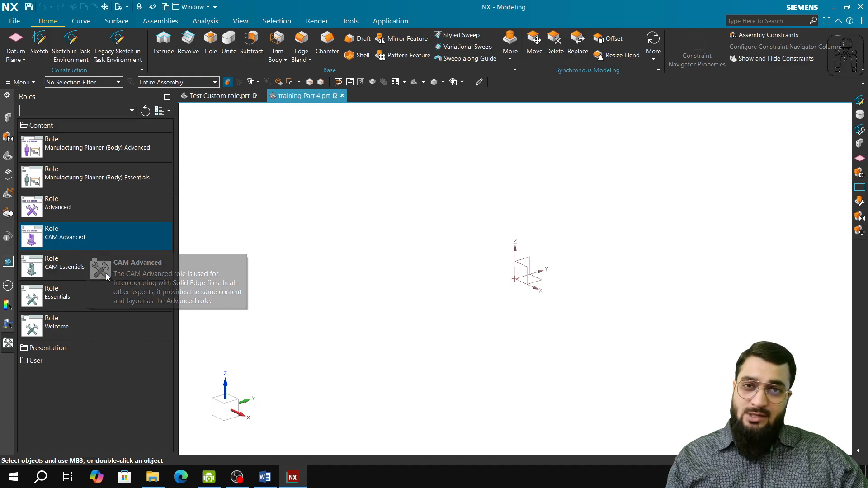
pyautogui.click(72, 205)
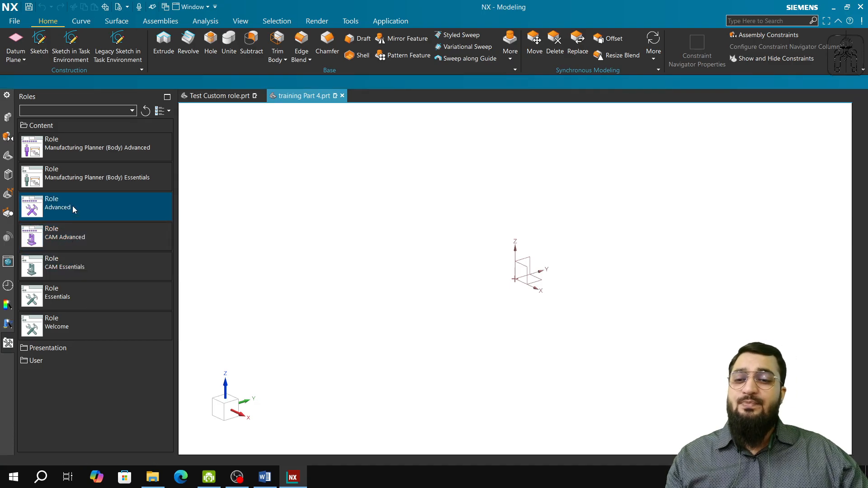
# Try the Essentials role and return to the Advanced role.
pyautogui.click(109, 299)
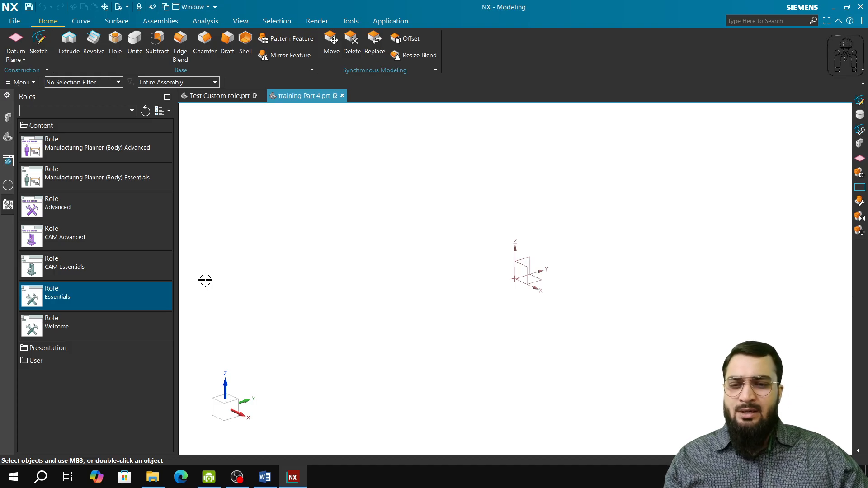
pyautogui.moveTo(99, 205)
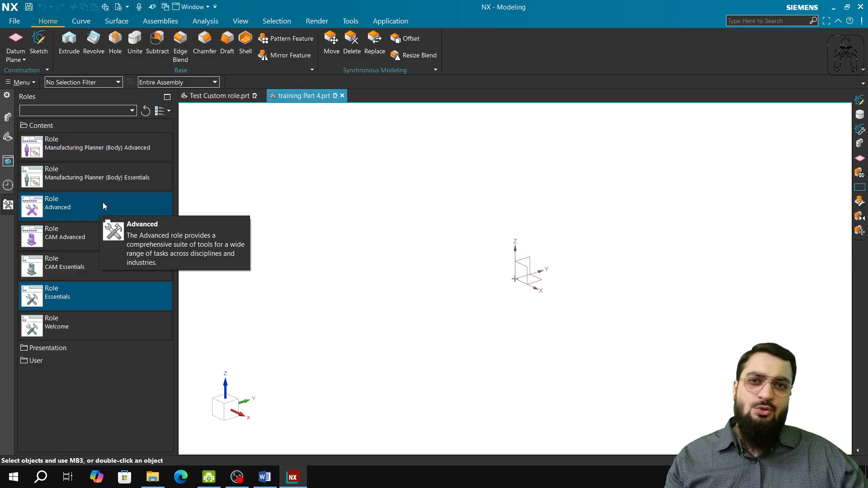
pyautogui.click(103, 205)
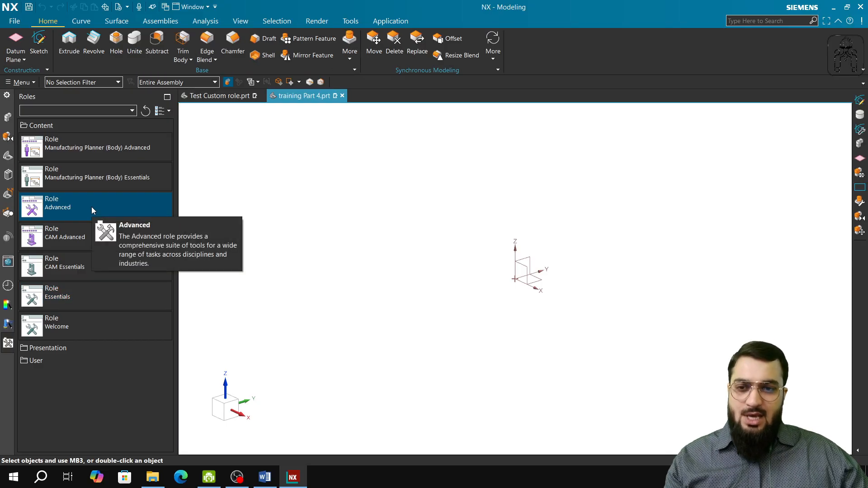
# Reapply the Advanced role as the base interface layout.
pyautogui.rightClick(91, 207)
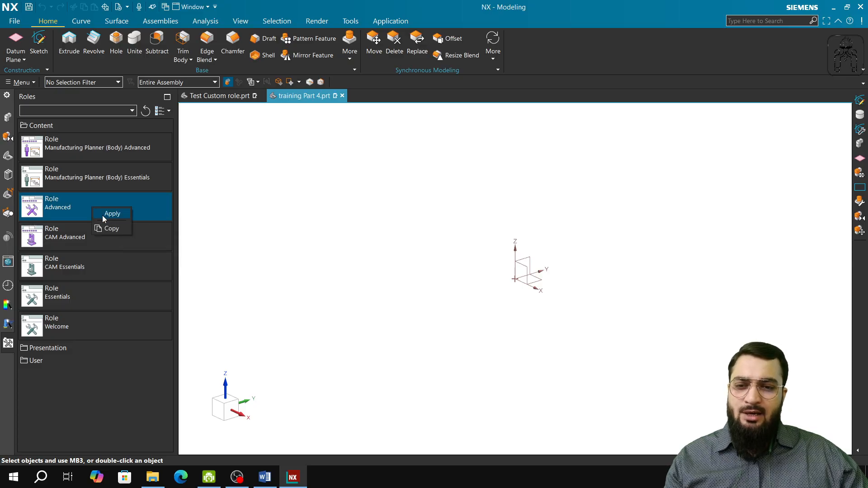
pyautogui.click(102, 215)
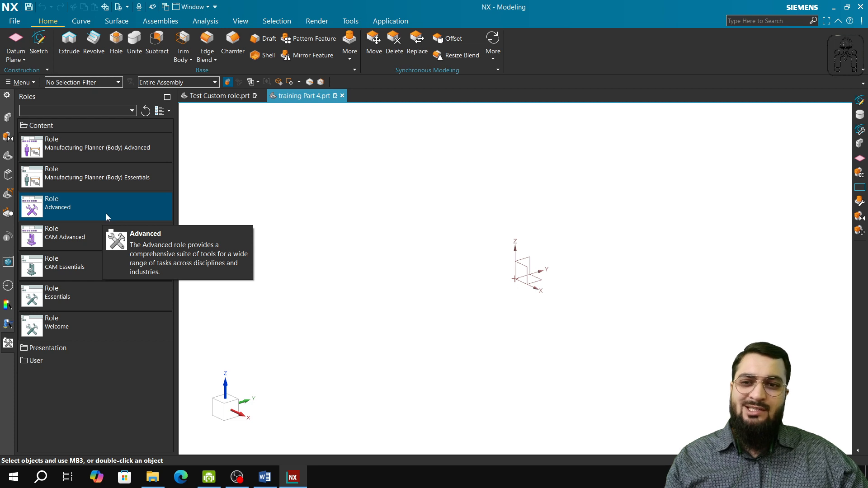
pyautogui.rightClick(76, 205)
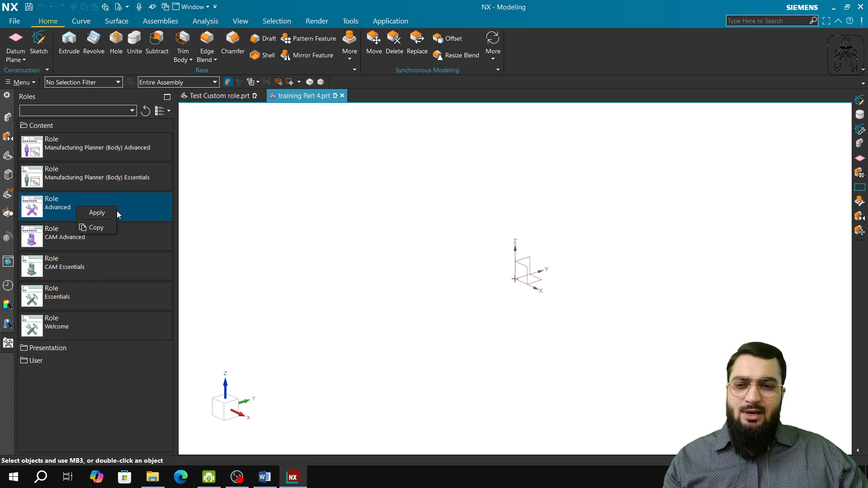
pyautogui.click(100, 210)
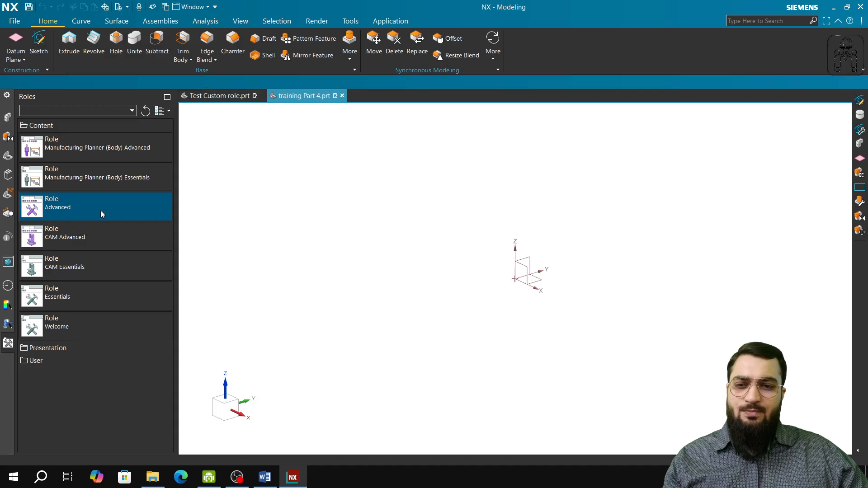
# Start a new user role and name it "training new custome role".
pyautogui.rightClick(75, 395)
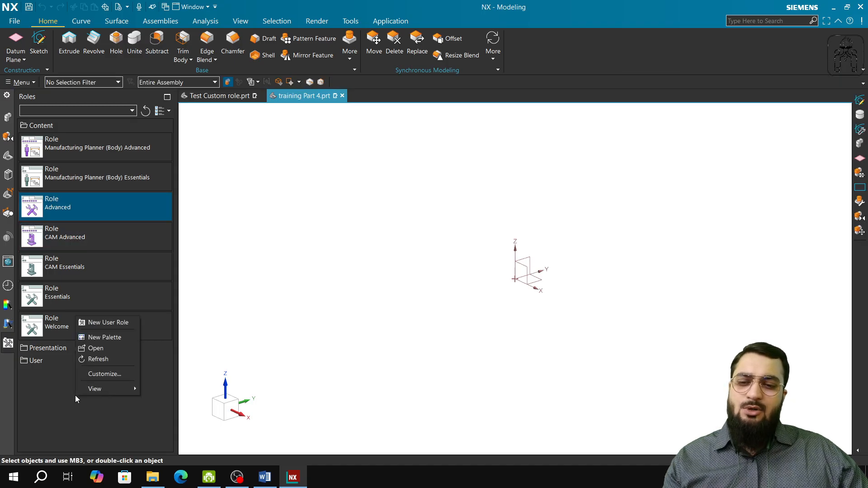
pyautogui.click(52, 397)
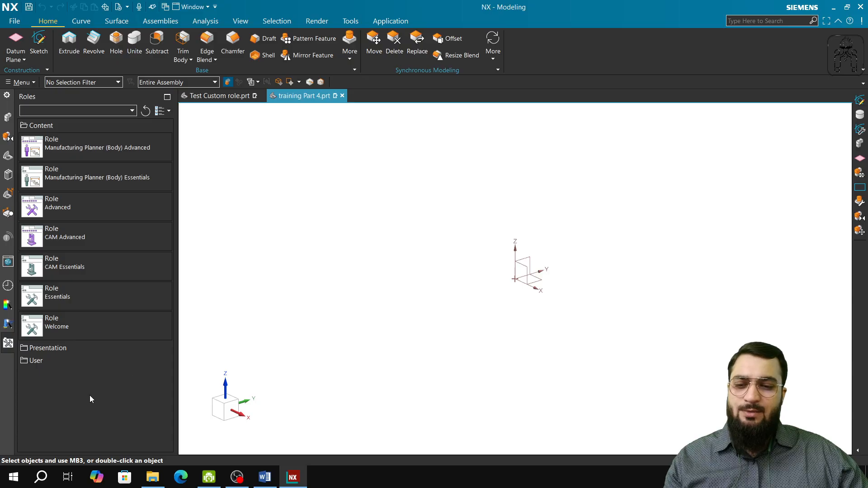
pyautogui.rightClick(93, 315)
pyautogui.click(140, 323)
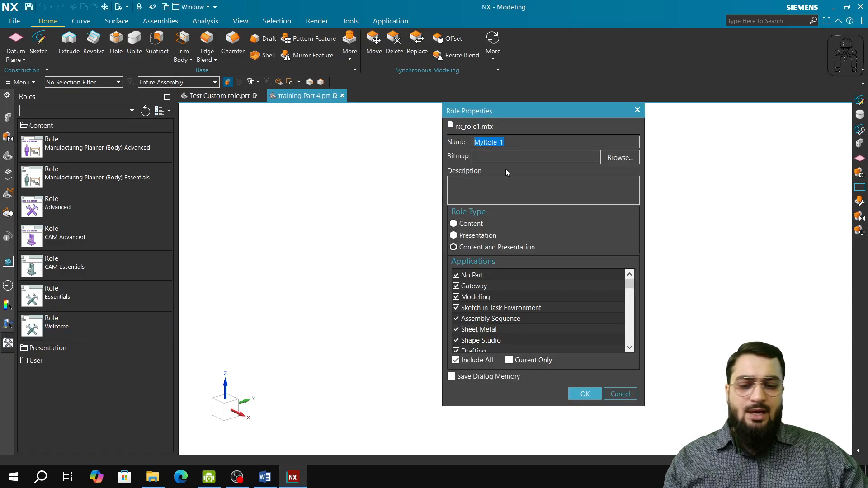
pyautogui.write('training')
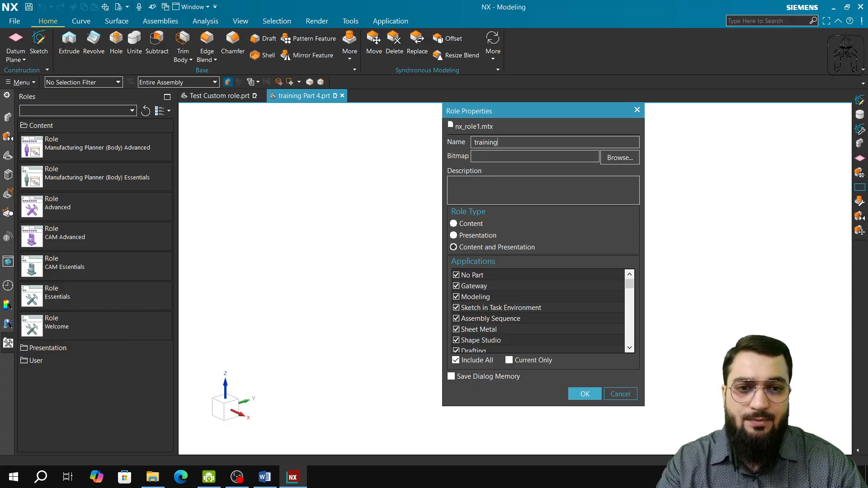
pyautogui.write(' new custom')
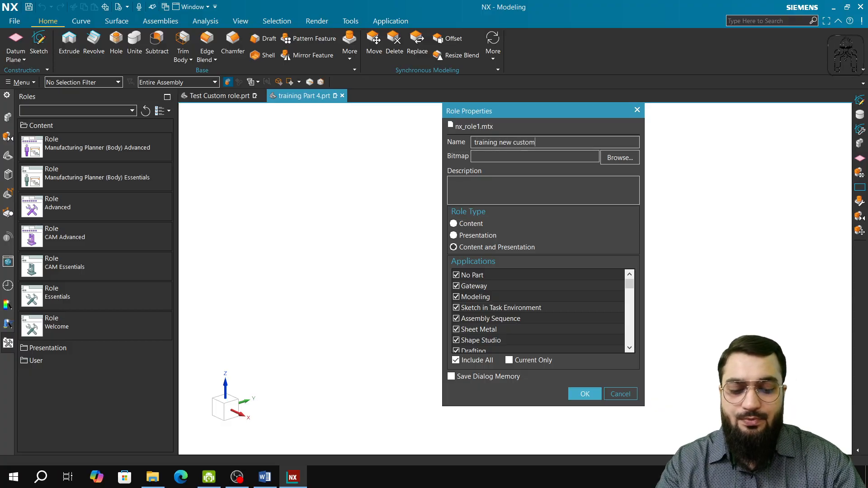
pyautogui.write('e role')
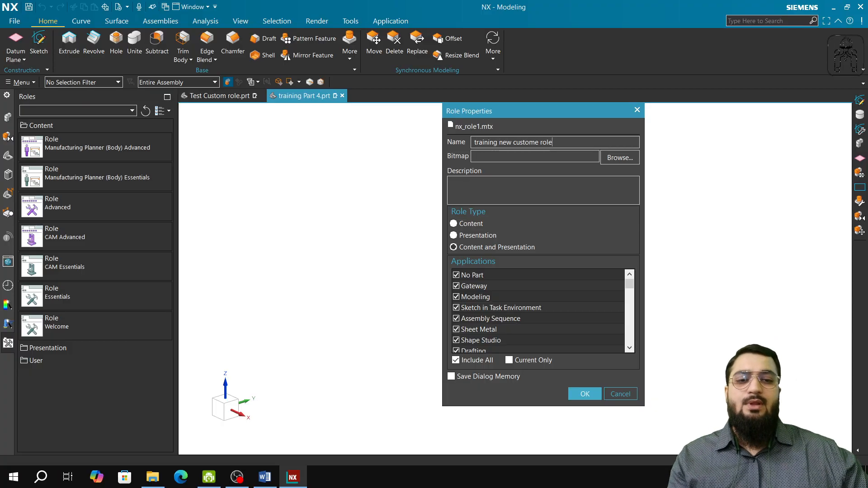
# Describe the new role as "design advanced role".
pyautogui.click(536, 189)
pyautogui.write('design ')
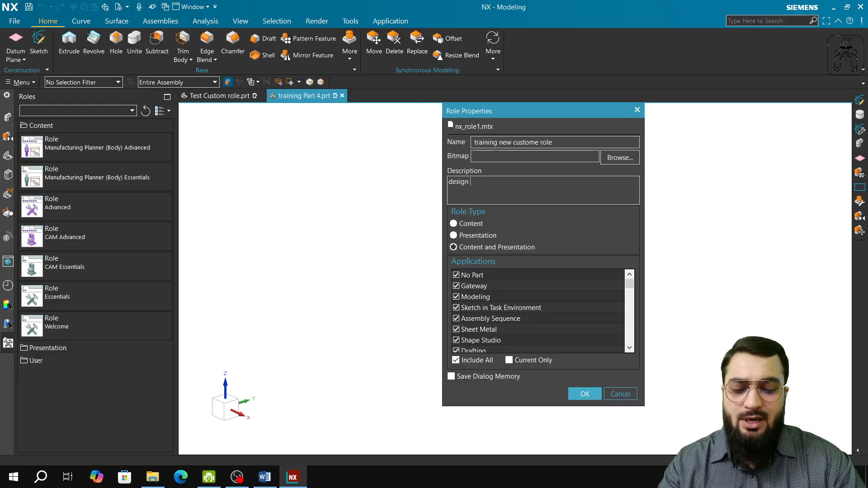
pyautogui.write('advan')
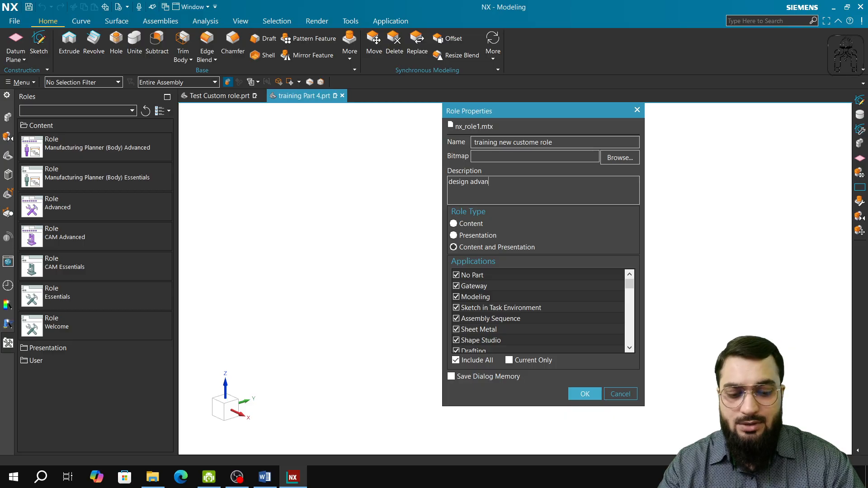
pyautogui.write('ced r')
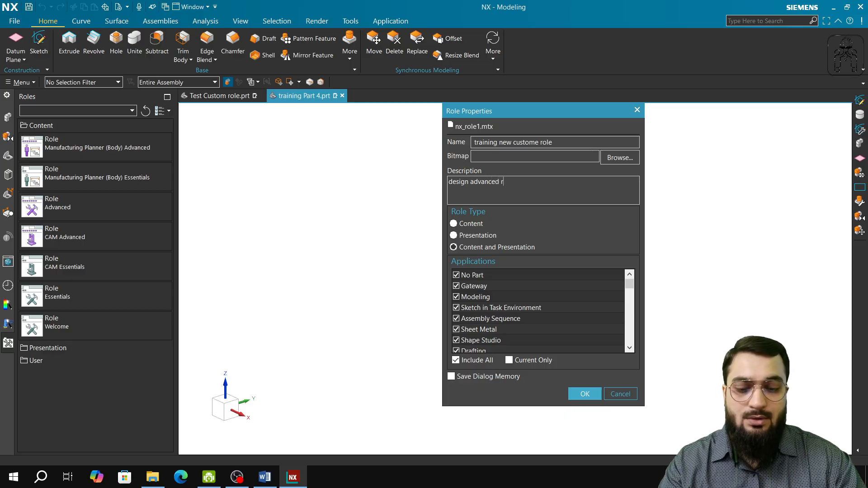
pyautogui.write('ole')
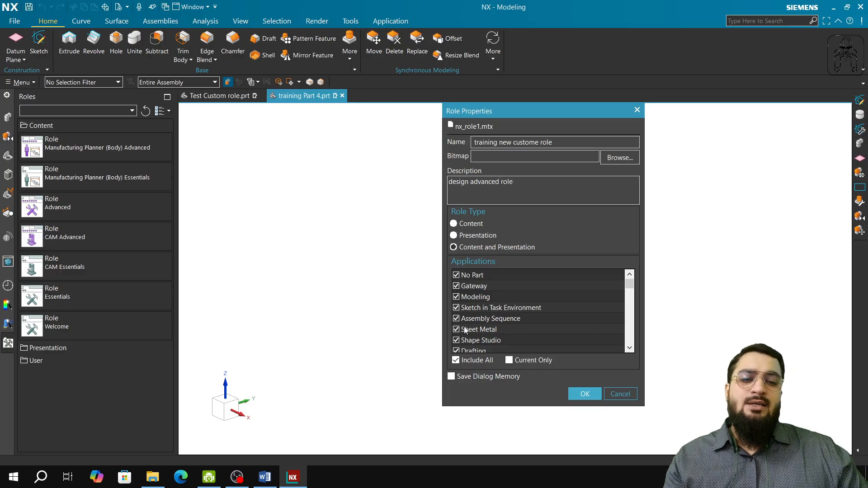
# Set the role type to Content and Presentation with all applications included, and create the user role.
pyautogui.click(466, 249)
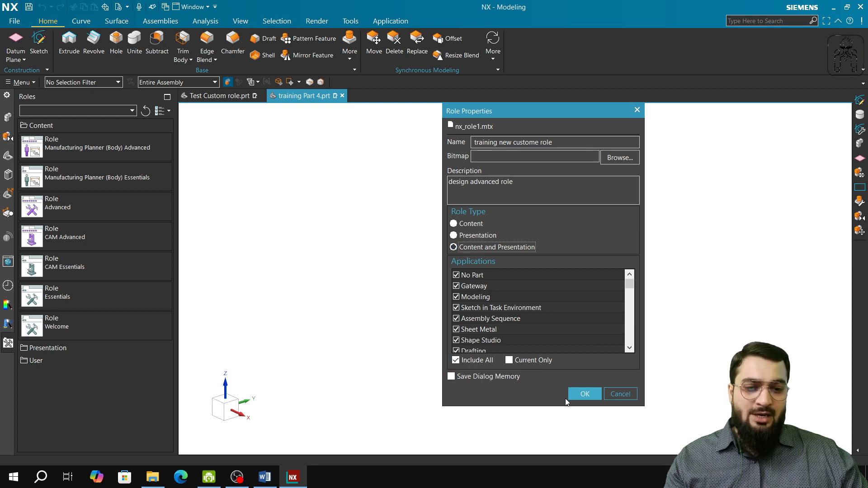
pyautogui.click(584, 394)
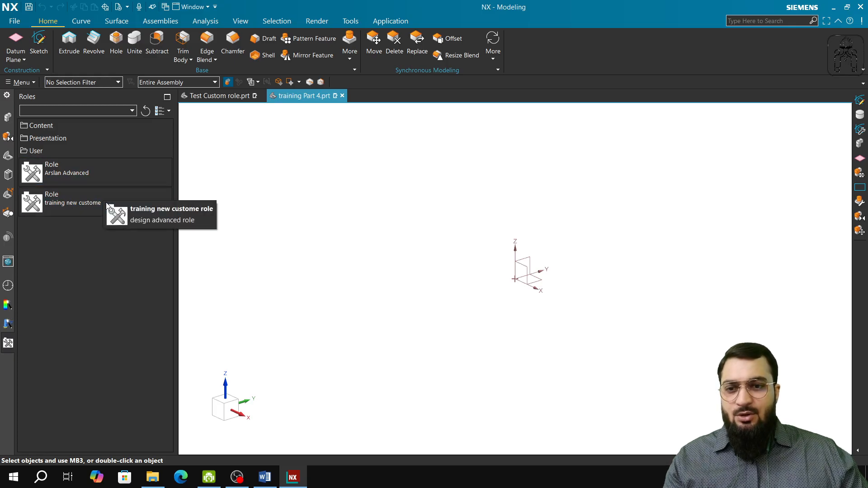
# Save the current interface layout into the user role "training new custome role" and apply that role.
pyautogui.click(81, 202)
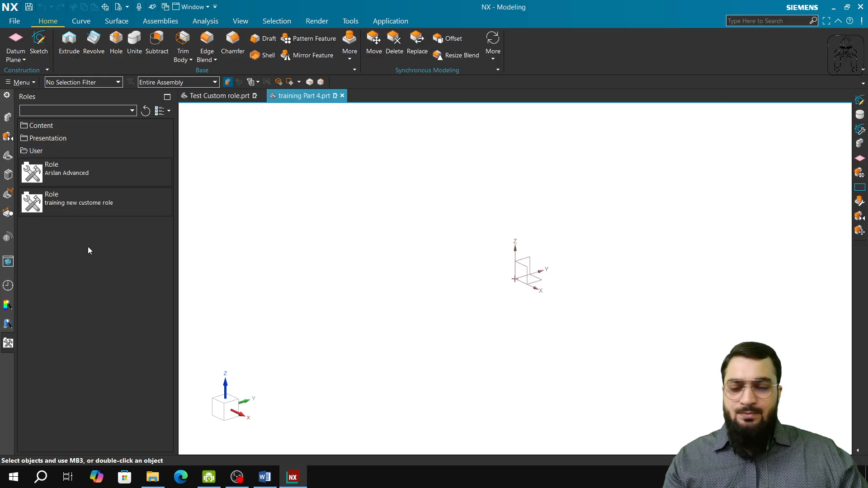
pyautogui.rightClick(80, 207)
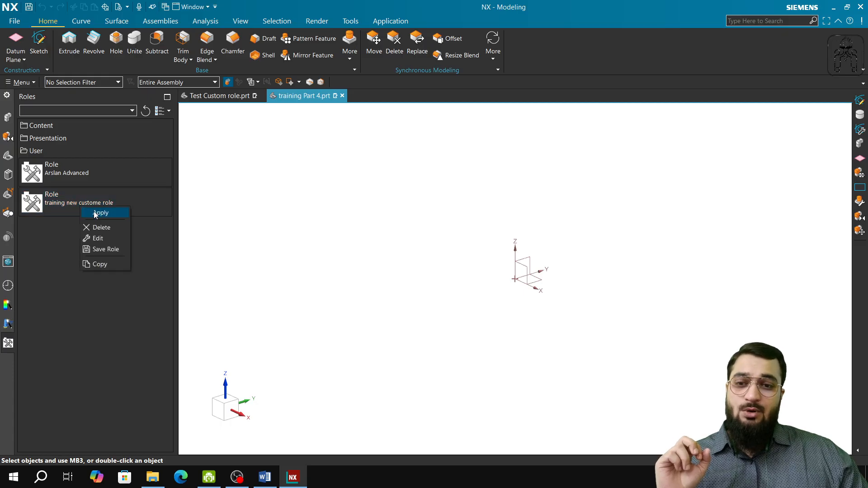
pyautogui.click(108, 248)
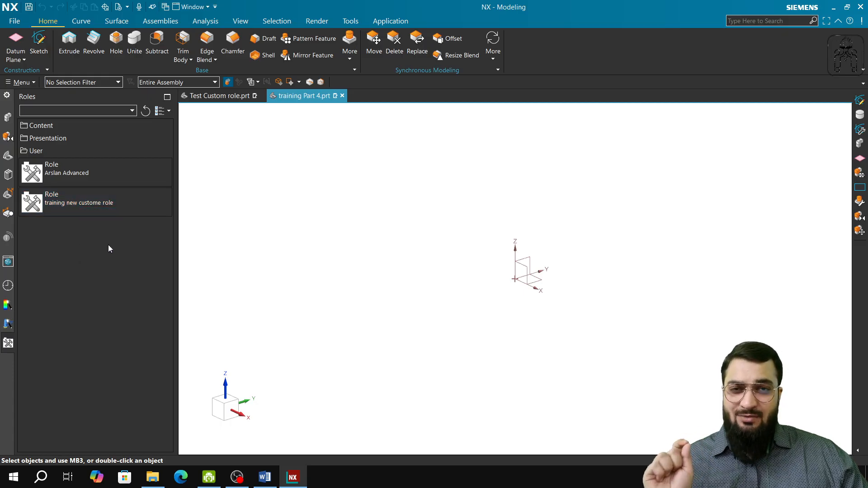
pyautogui.rightClick(103, 208)
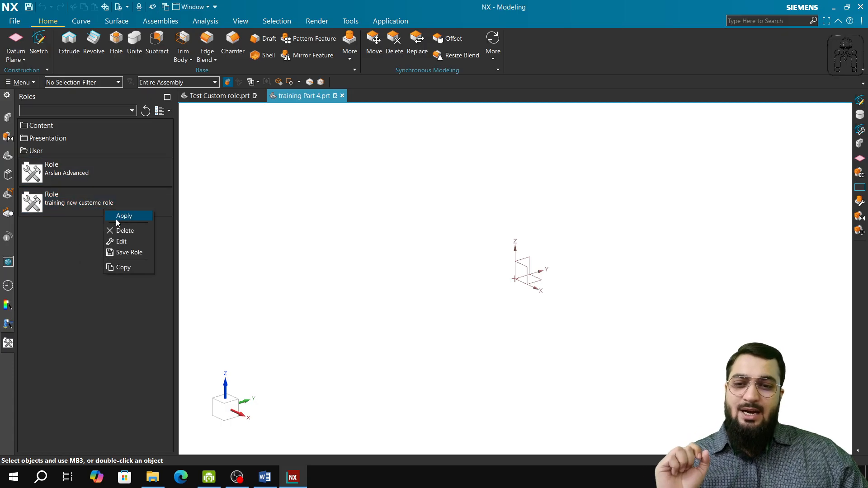
pyautogui.click(116, 219)
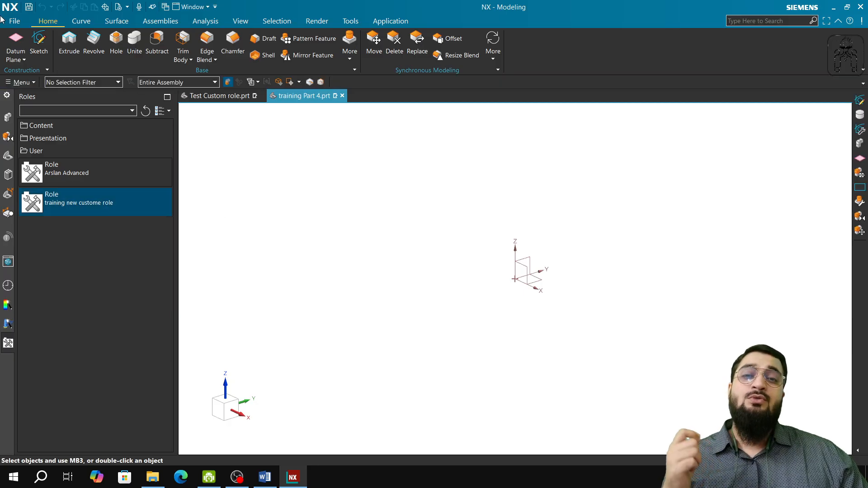
# Examine the Customer Defaults for Modeling general, edit and update behaviour and for Sketch settings, constraints and curve snapping, and cancel without changes.
pyautogui.click(14, 21)
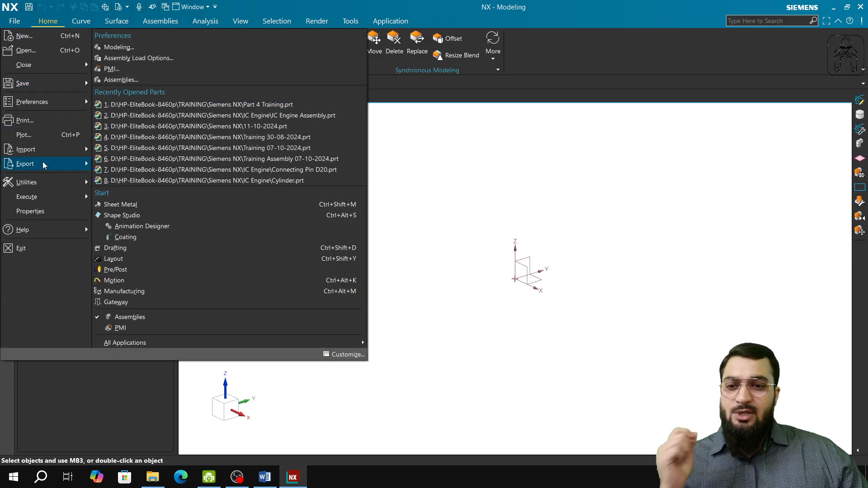
pyautogui.moveTo(68, 182)
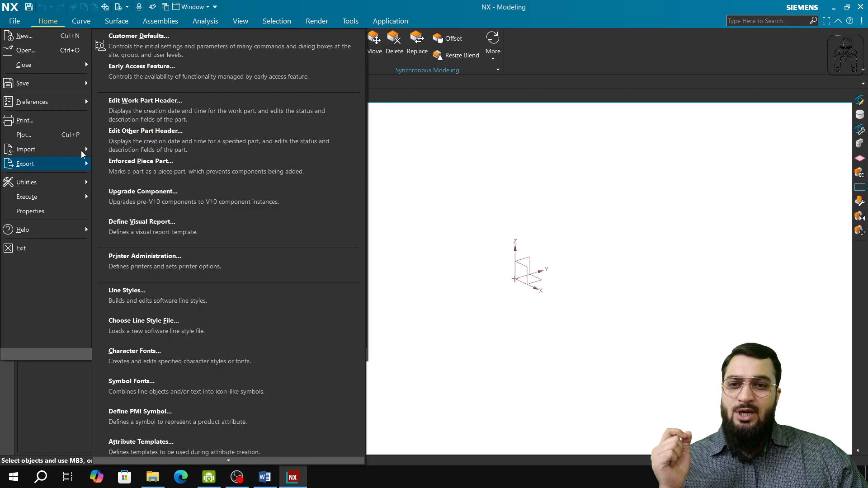
pyautogui.click(135, 37)
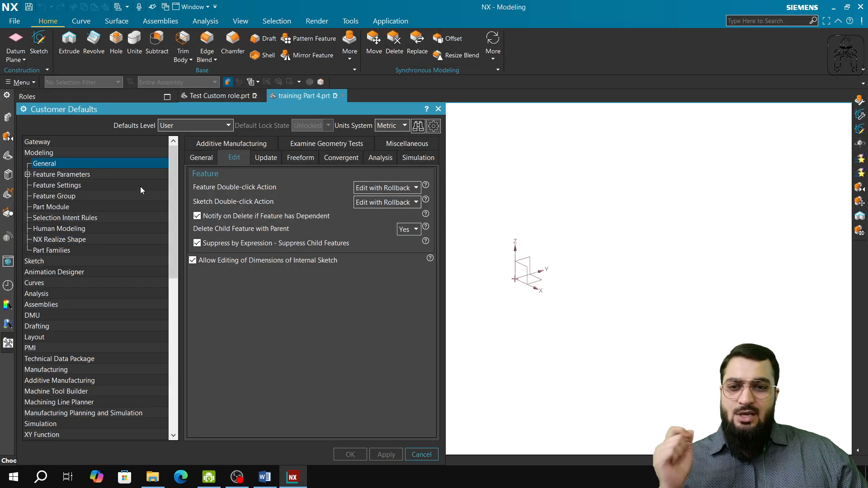
pyautogui.click(209, 162)
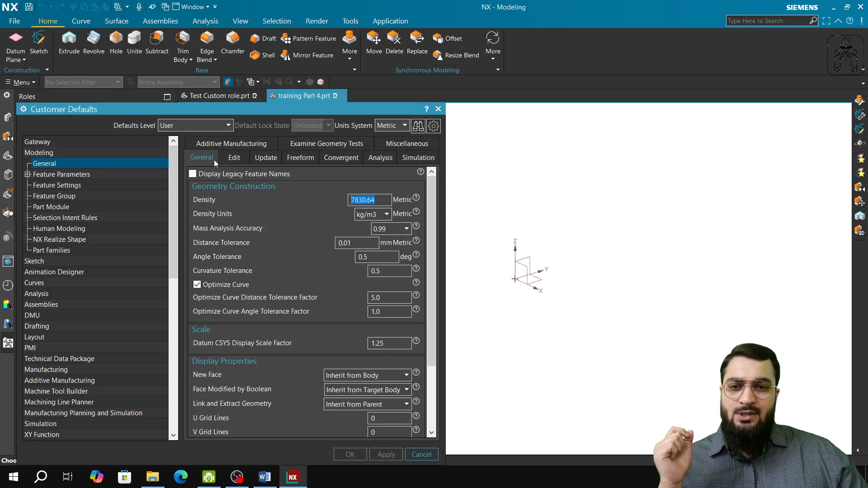
pyautogui.click(262, 159)
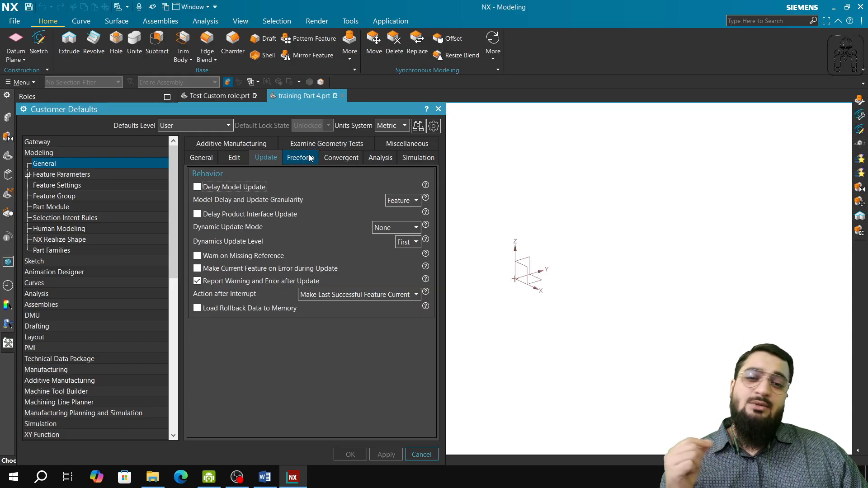
pyautogui.click(30, 262)
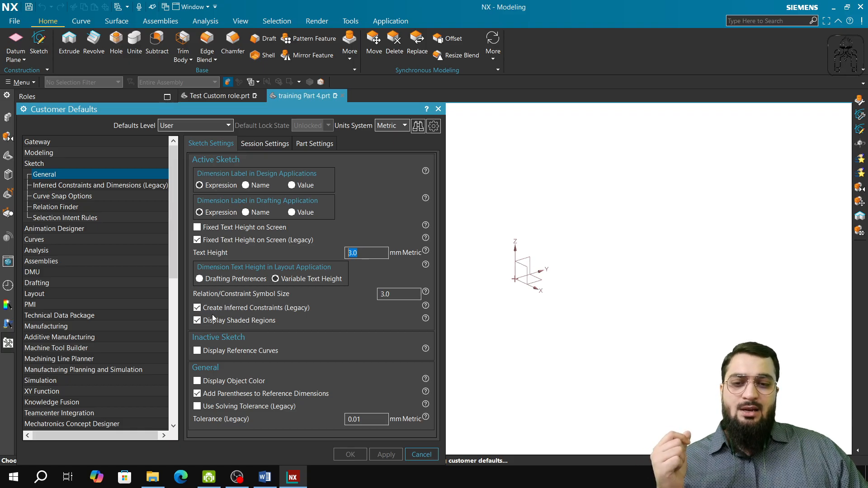
pyautogui.click(59, 189)
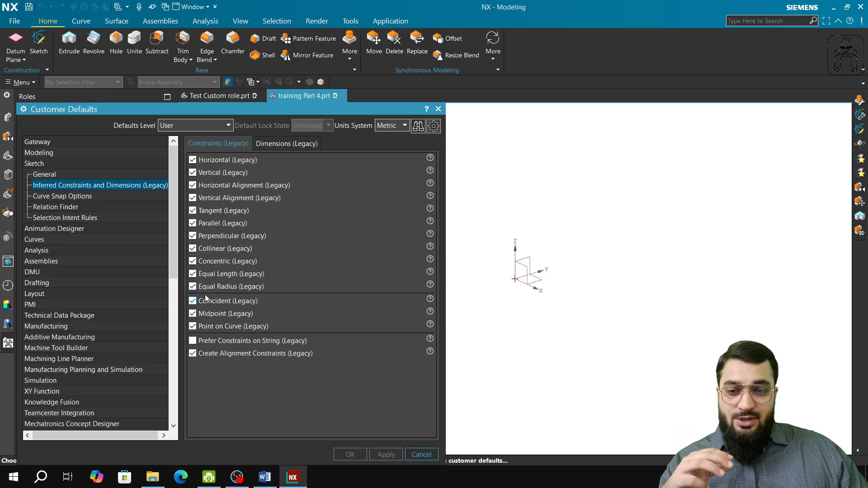
pyautogui.click(64, 197)
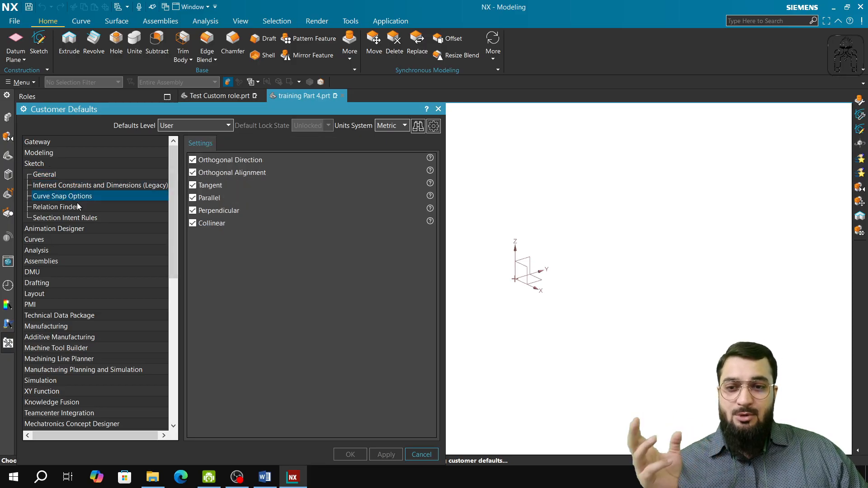
pyautogui.click(30, 154)
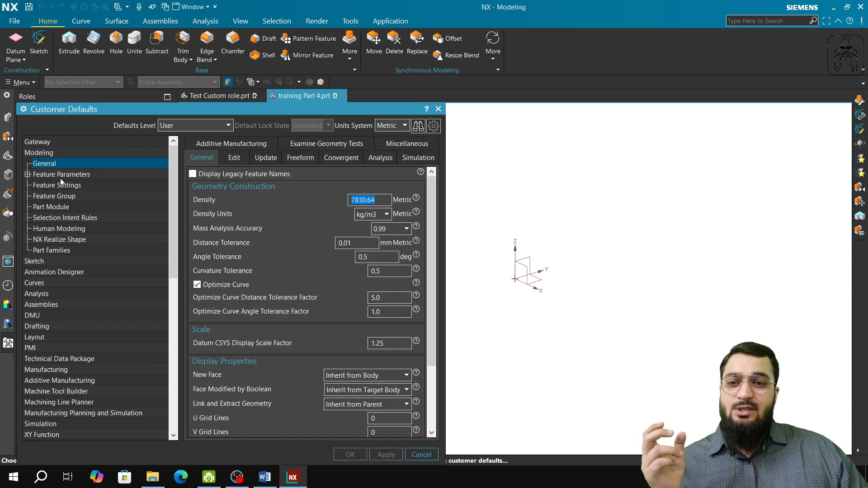
pyautogui.click(233, 157)
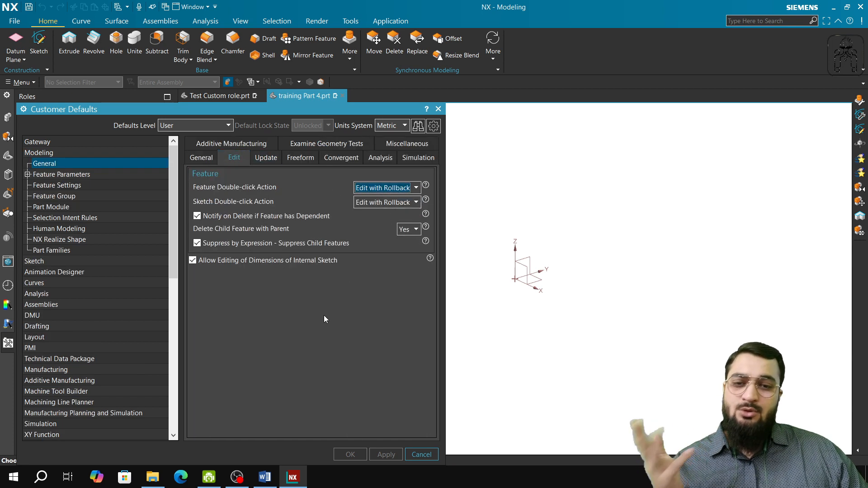
pyautogui.click(421, 456)
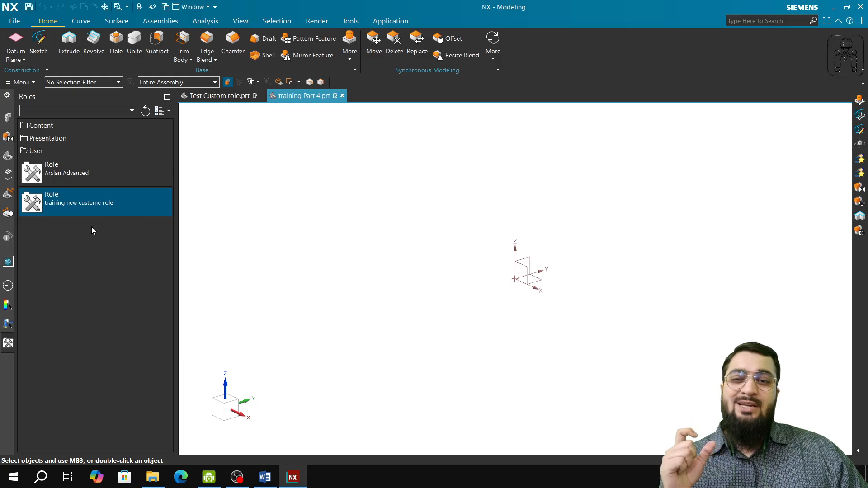
pyautogui.click(17, 24)
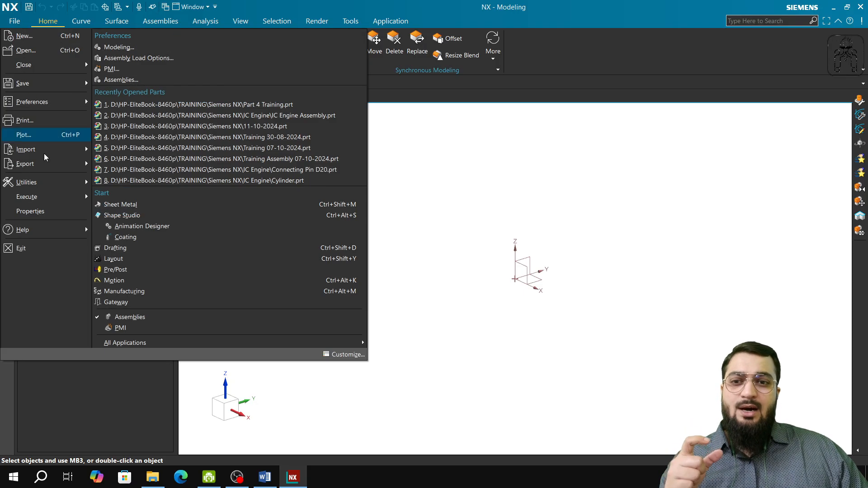
pyautogui.moveTo(66, 187)
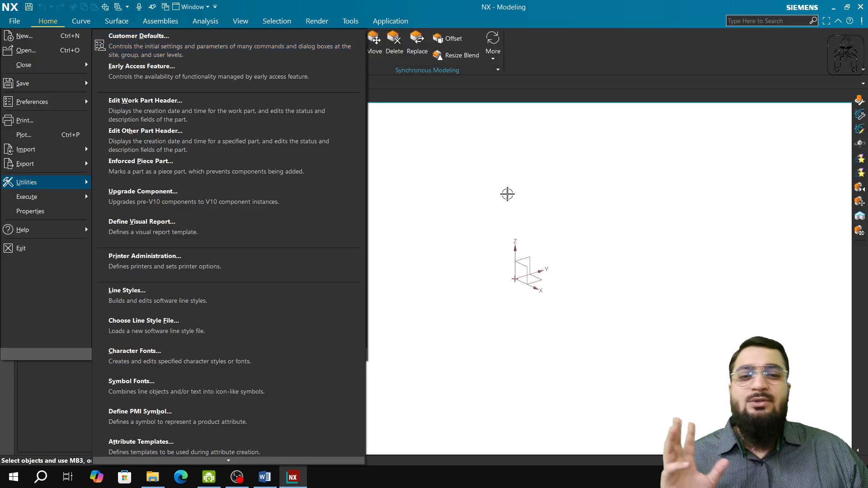
pyautogui.click(508, 193)
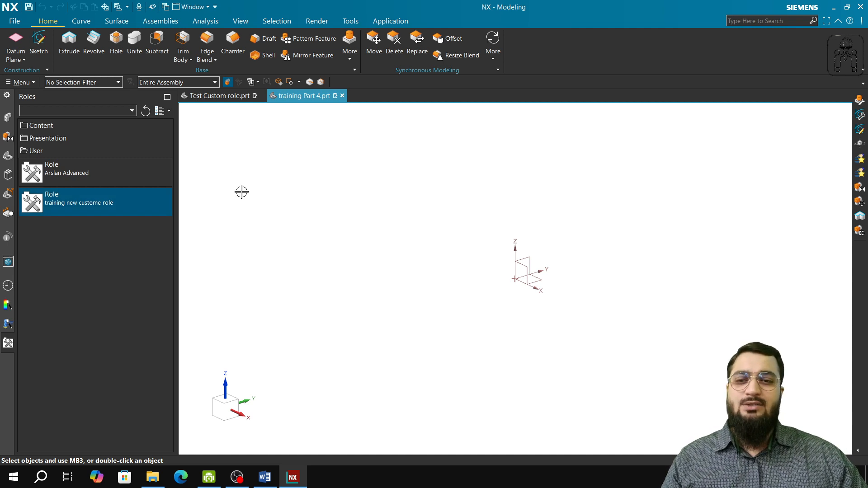
# Switch to the Word training syllabus and review the Part 5: Ribbon Customisation topics, undoing the accidental list indent.
pyautogui.click(265, 476)
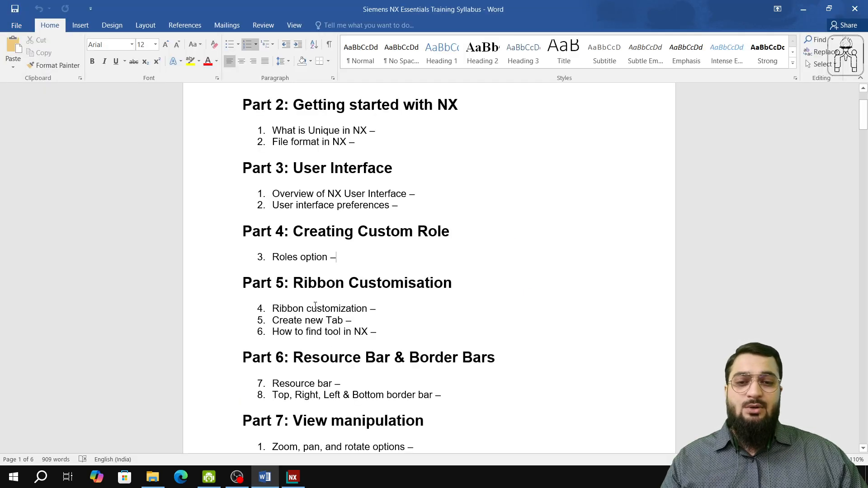
pyautogui.moveTo(242, 230); pyautogui.dragTo(416, 291)
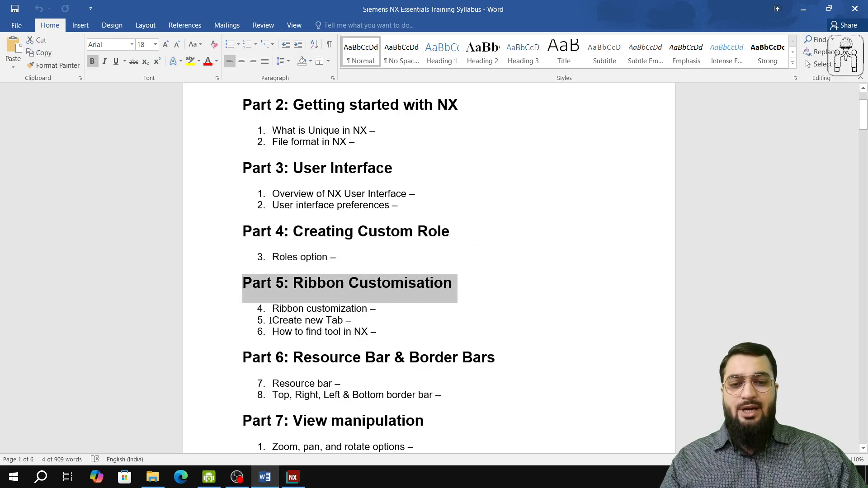
pyautogui.moveTo(270, 320)
pyautogui.mouseDown()
pyautogui.moveTo(346, 321)
pyautogui.moveTo(352, 332)
pyautogui.mouseUp()
pyautogui.click(326, 331)
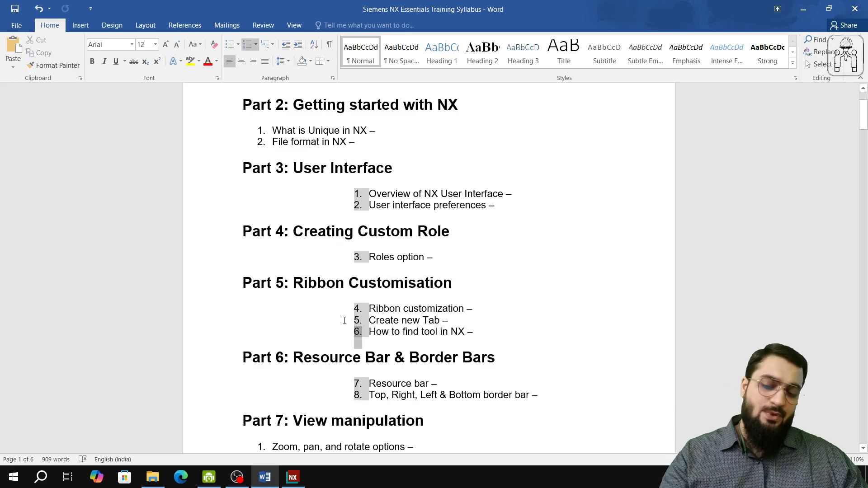
pyautogui.hotkey('ctrl', 'z')
pyautogui.click(389, 332)
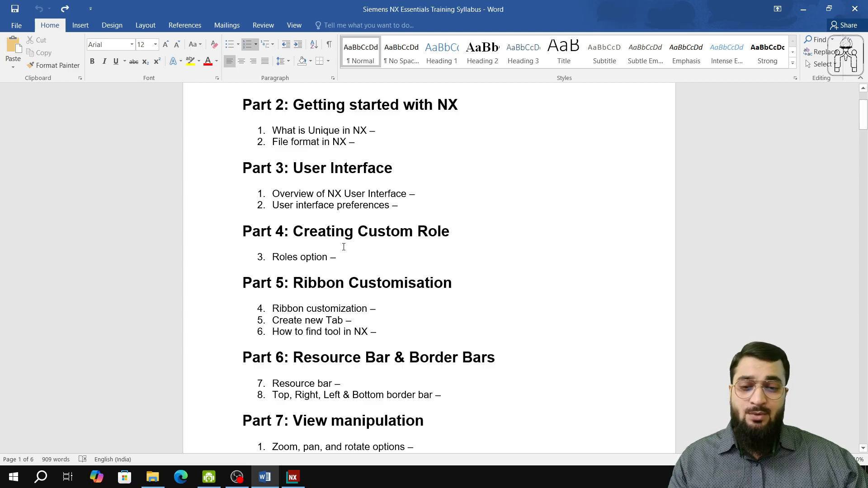
pyautogui.click(208, 477)
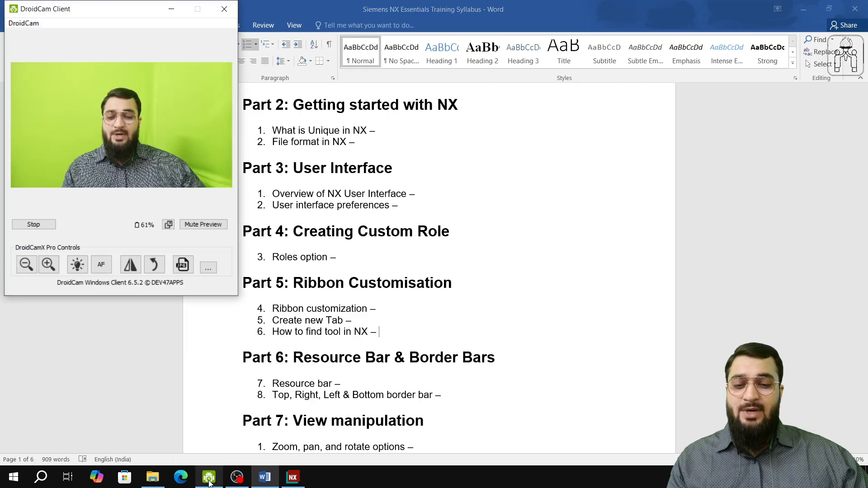
pyautogui.click(237, 477)
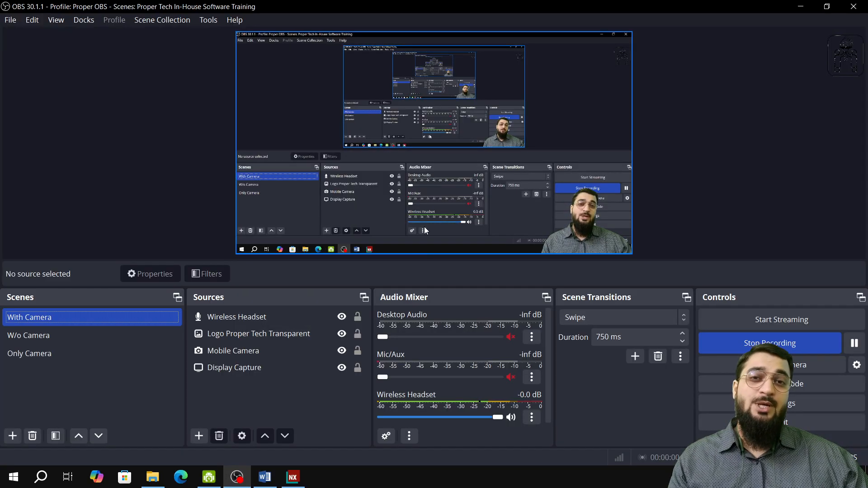